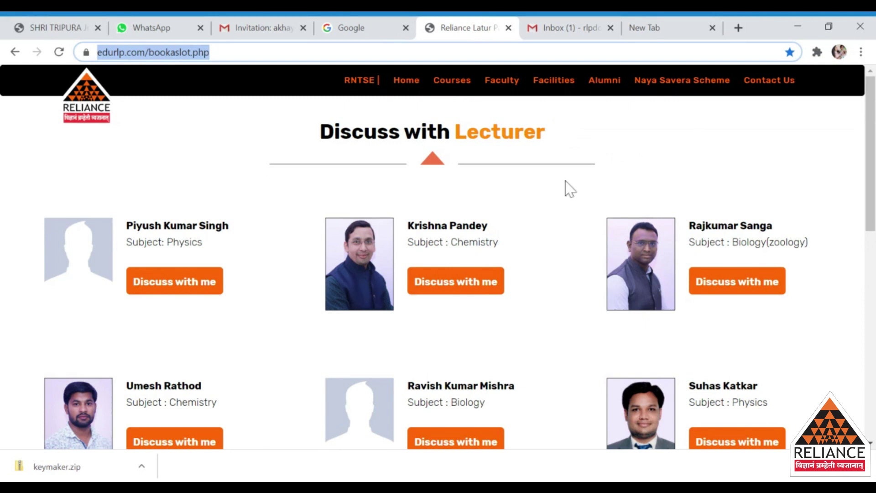
Step: Run a Google search for edurlp.com
scroll(567, 185, "down", 2)
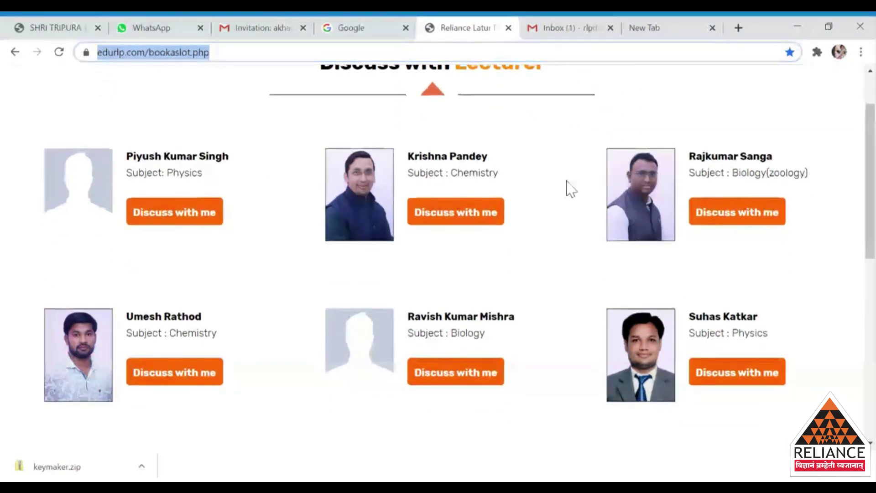
scroll(570, 189, "down", 1)
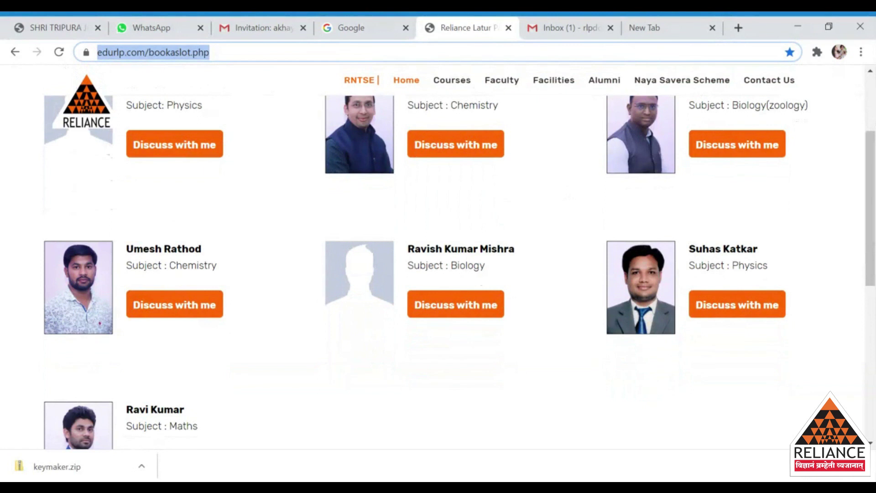
scroll(568, 188, "down", 1)
scroll(571, 189, "up", 1)
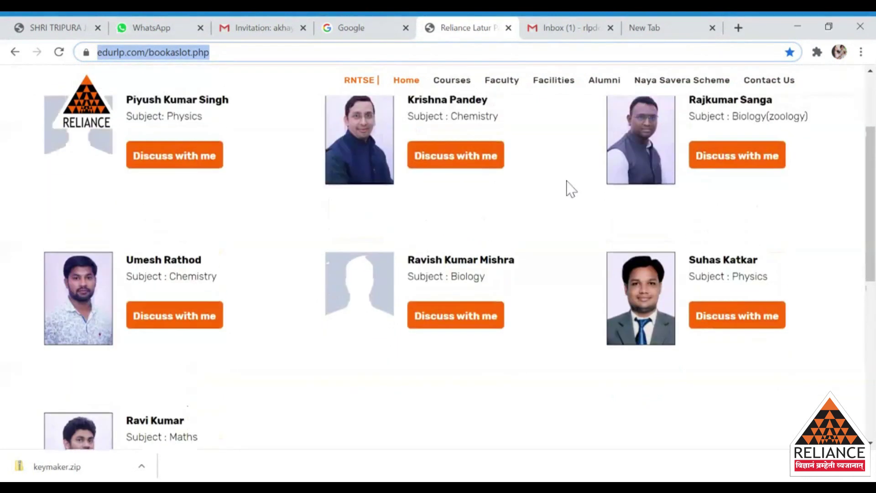
scroll(568, 188, "up", 2)
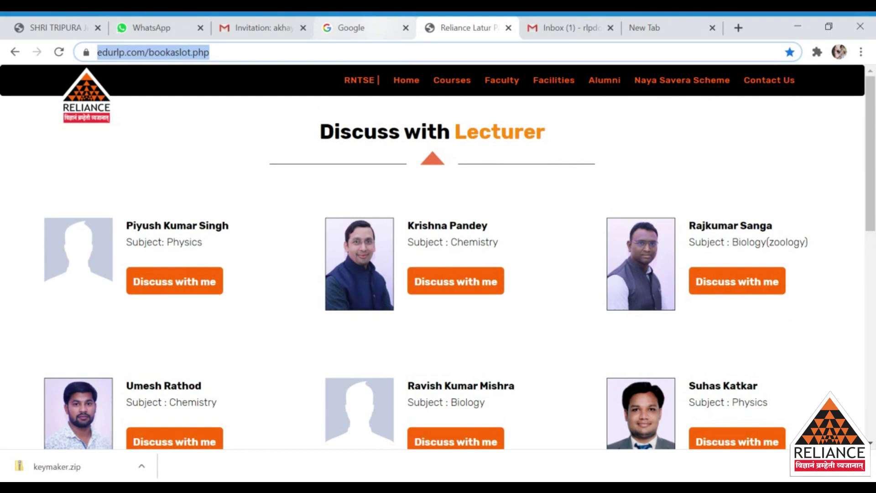
left_click(377, 29)
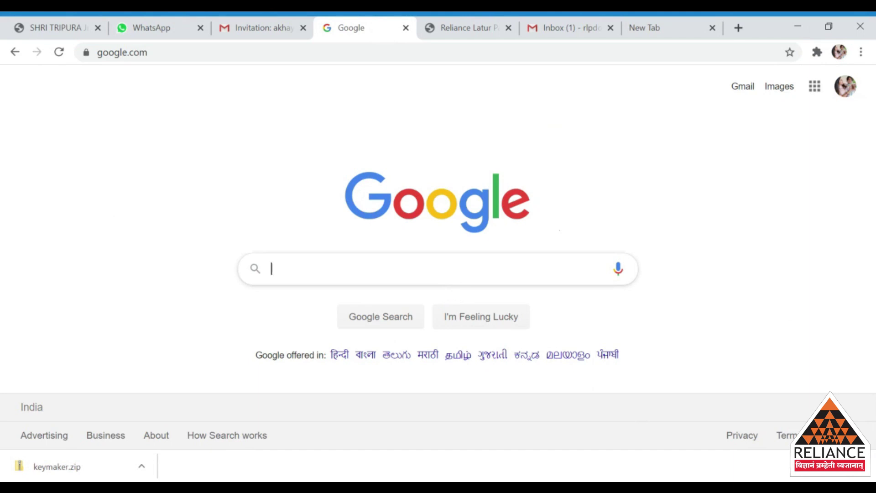
type("edu")
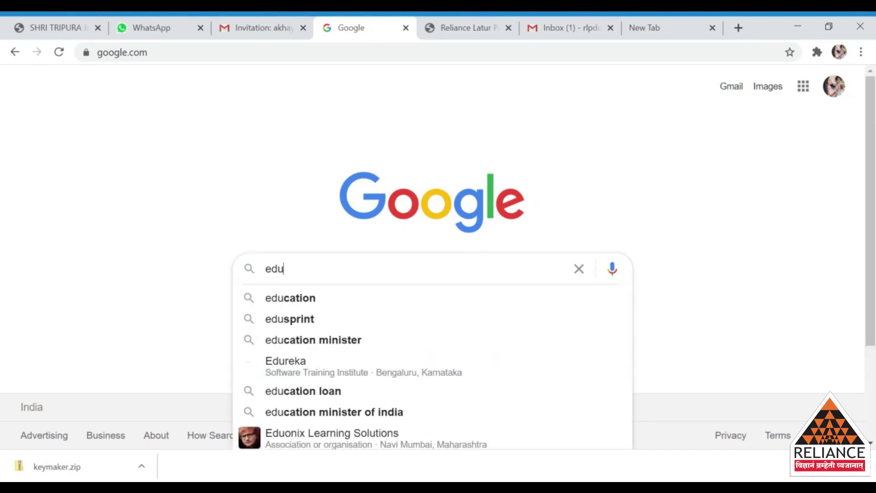
type("rlp")
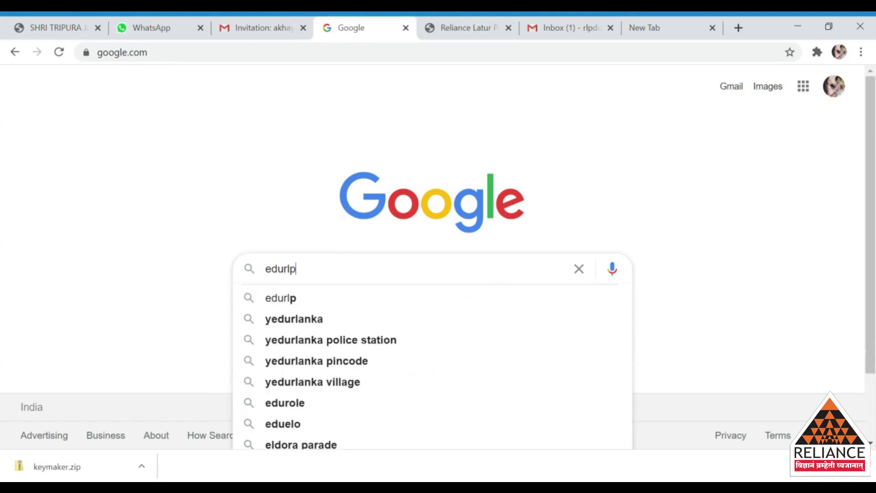
type(".com")
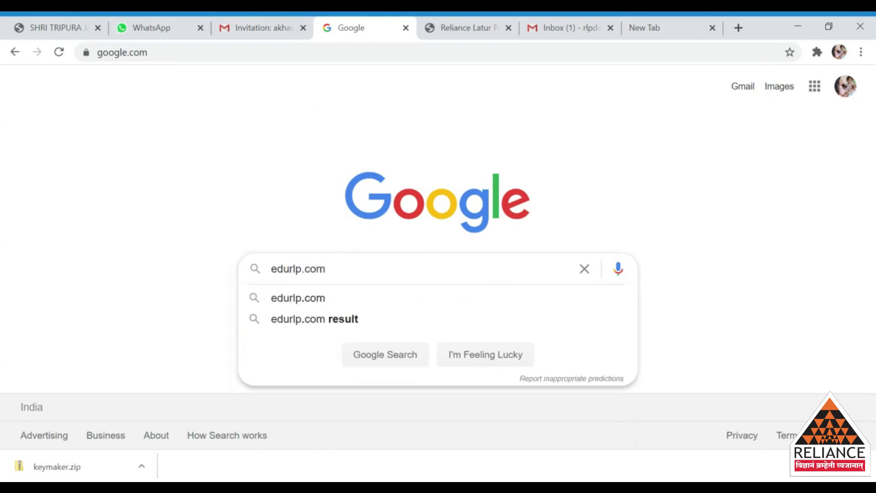
key("Return")
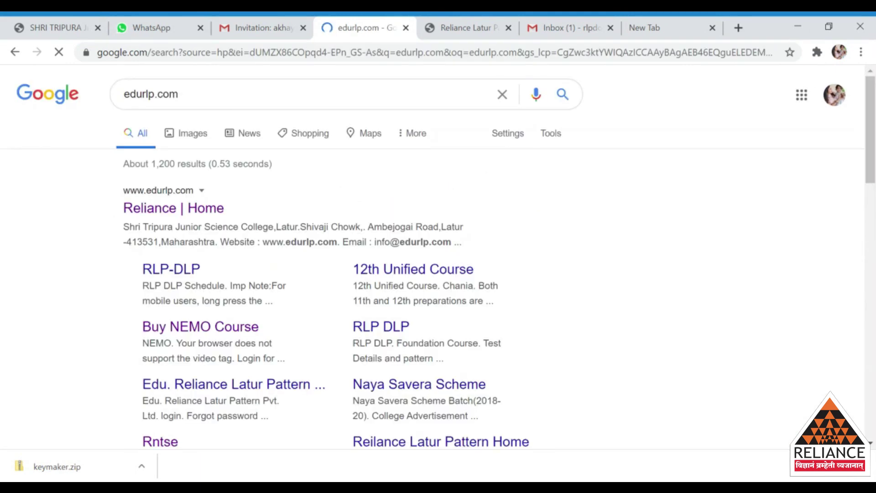
Step: Open the 'Reliance | Home' result and close the NEMO promotion popup
left_click(170, 213)
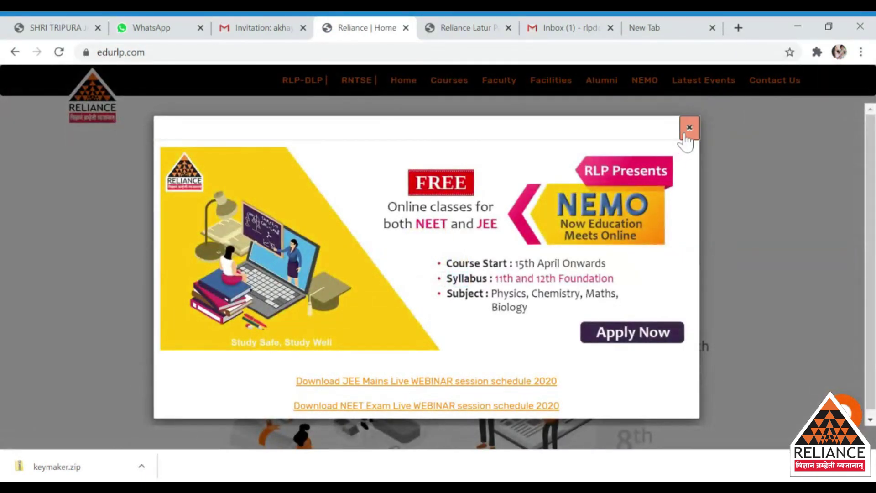
left_click(688, 129)
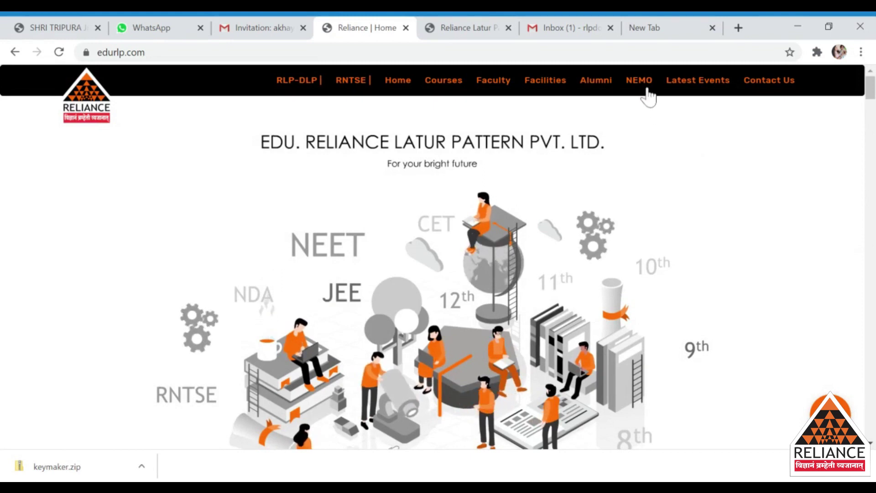
Step: Go to the NEMO page and scroll down to the Connect with Faculties section
left_click(642, 89)
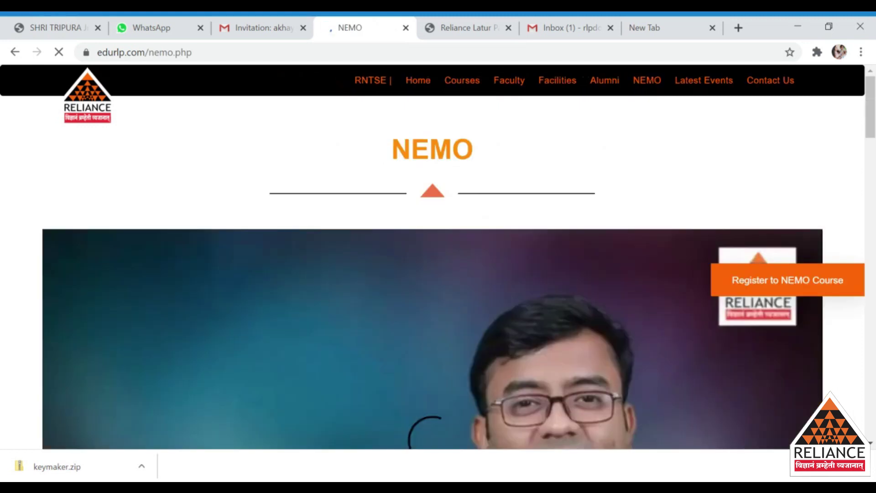
scroll(692, 171, "down", 5)
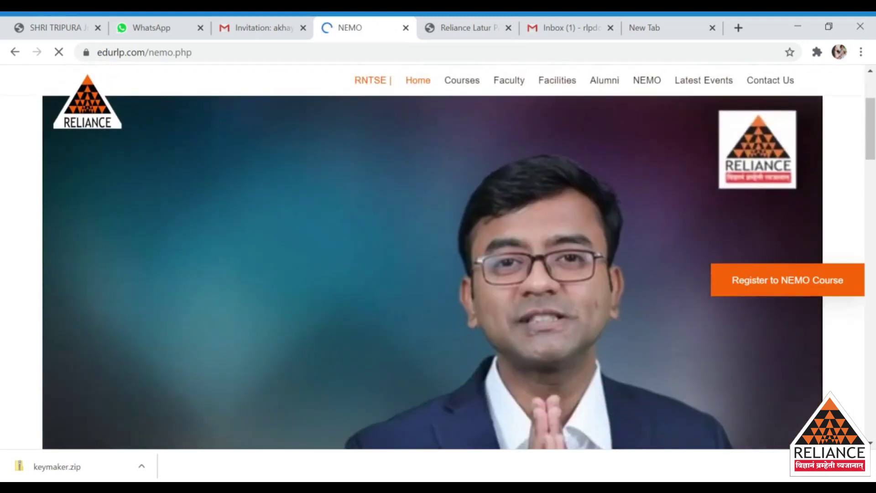
scroll(688, 160, "down", 7)
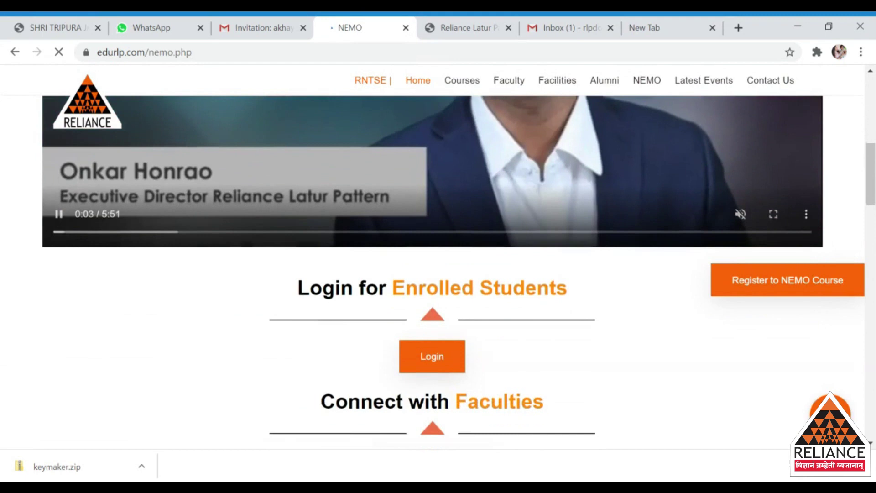
scroll(689, 170, "down", 3)
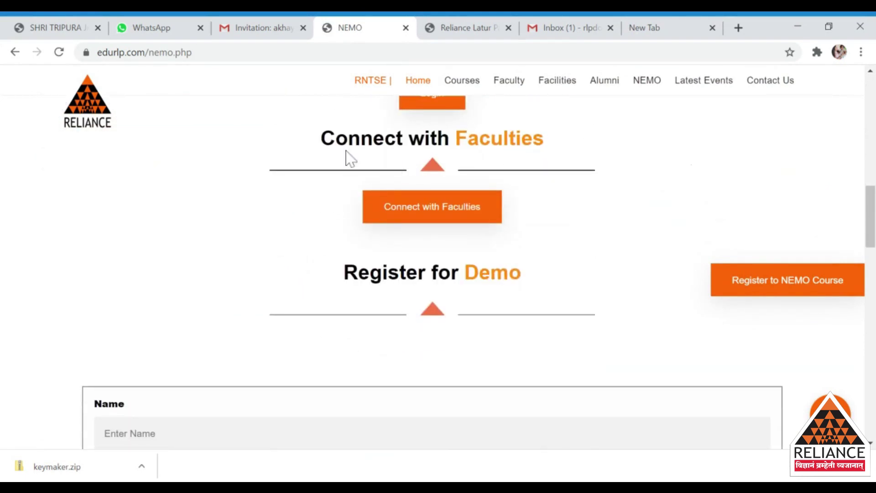
left_click_drag(318, 136, 426, 163)
left_click(568, 160)
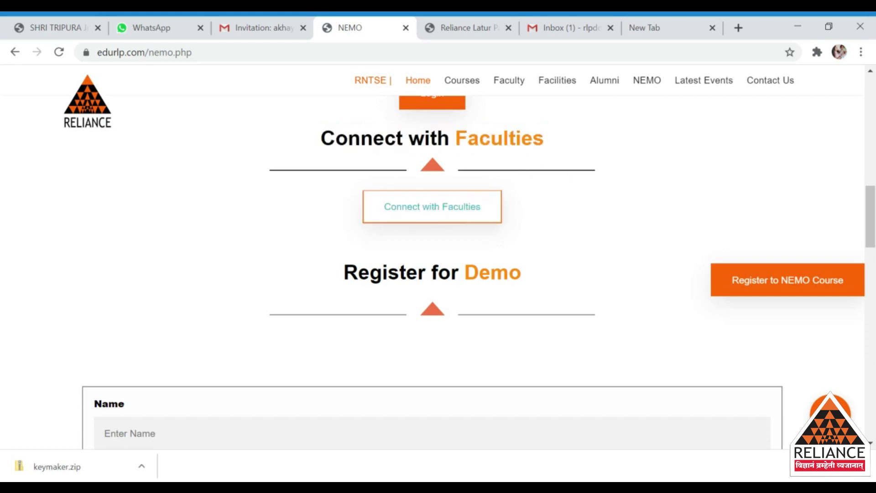
Step: Open the Discuss with Lecturer page via the Connect with Faculties button
left_click(434, 217)
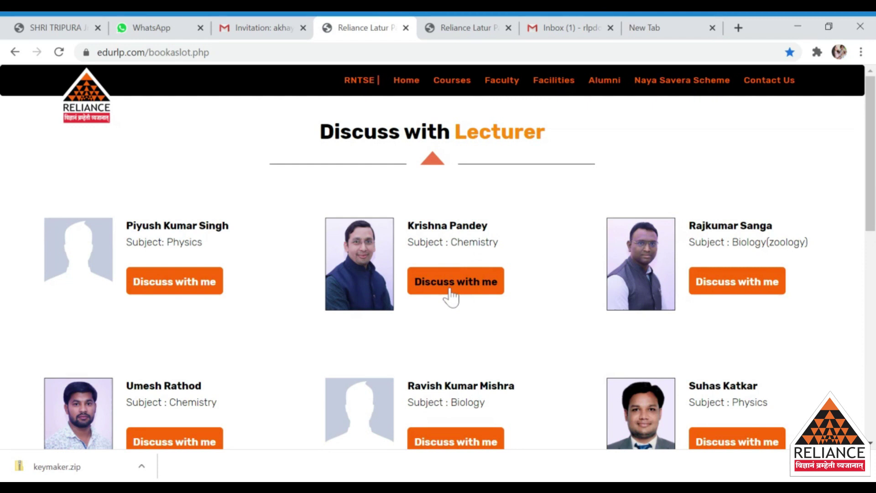
Step: Open the Calendly 15 Minute Meeting calendar with the first-row Chemistry lecturer
left_click(448, 291)
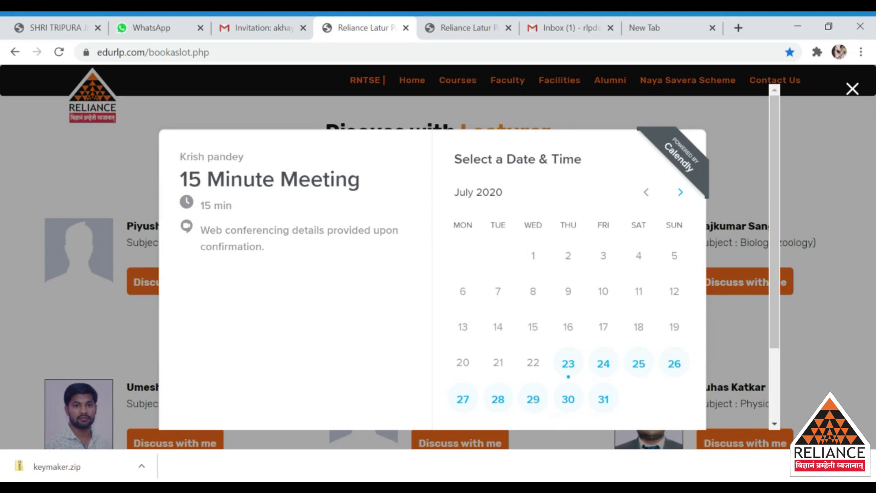
left_click_drag(454, 164, 594, 168)
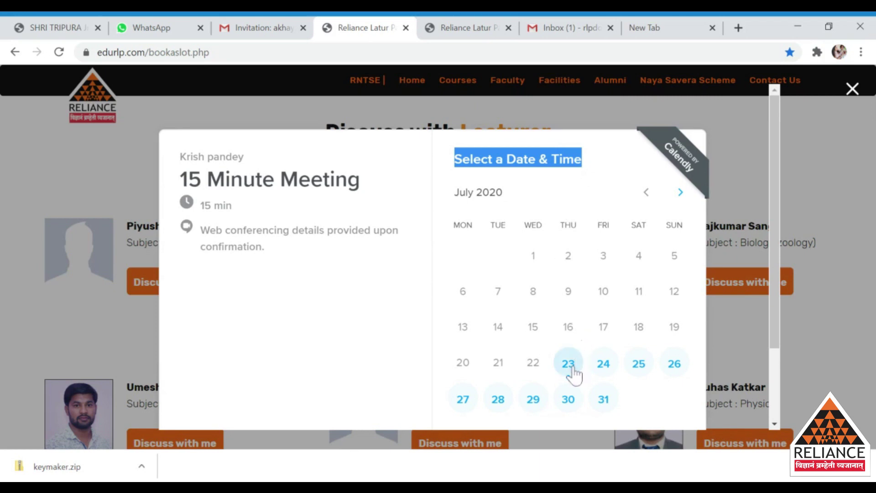
left_click(379, 187)
left_click_drag(378, 187, 349, 180)
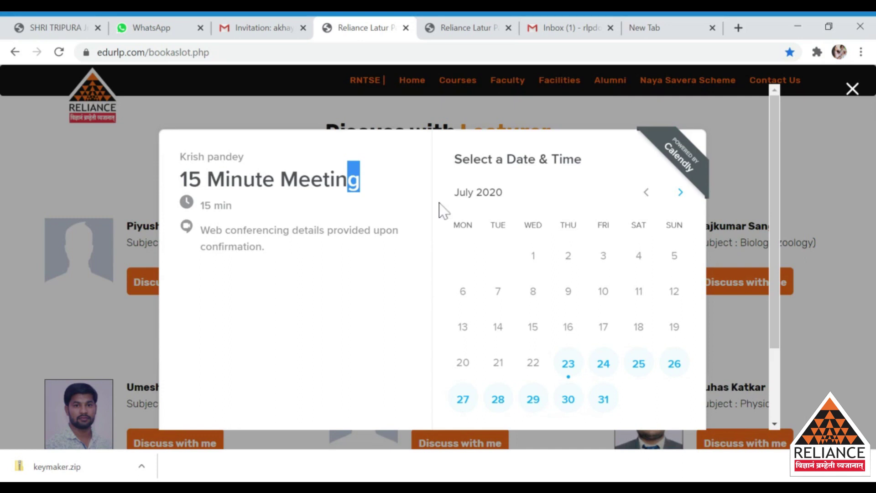
left_click(386, 195)
left_click_drag(371, 185, 177, 186)
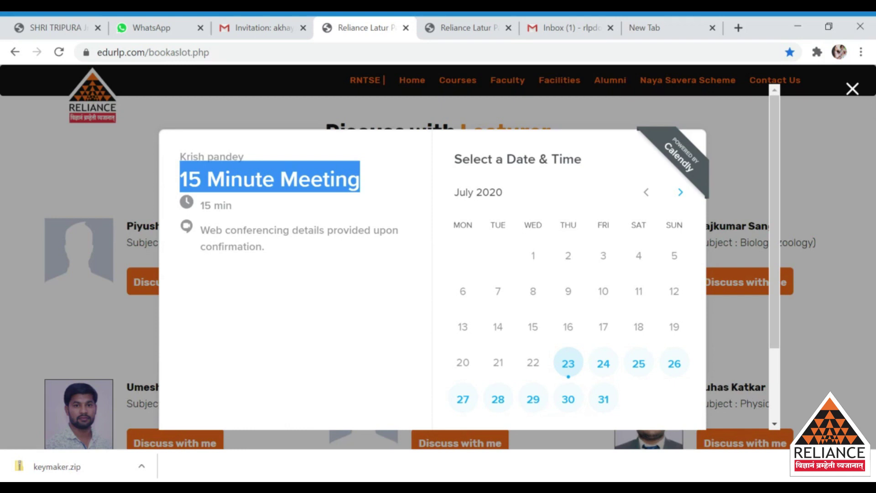
Step: Choose Thursday, July 23 and the 9:45pm time slot
left_click(568, 374)
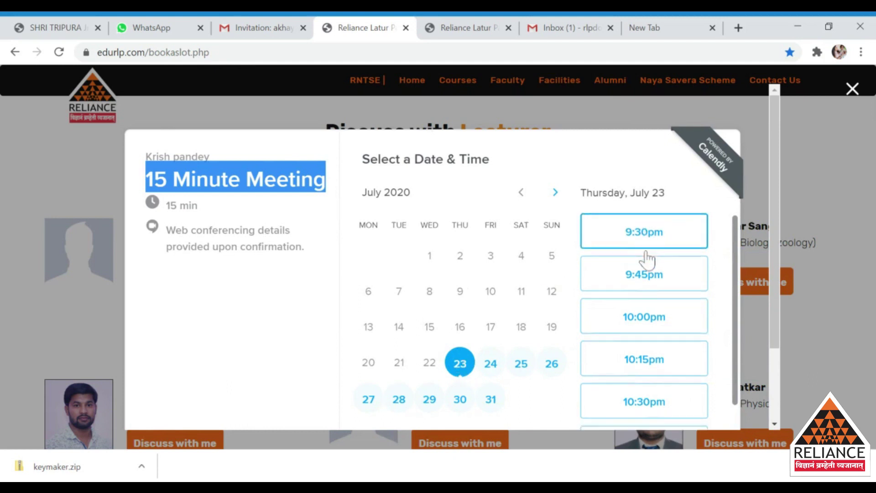
scroll(648, 260, "down", 3)
scroll(648, 258, "down", 2)
scroll(655, 309, "up", 4)
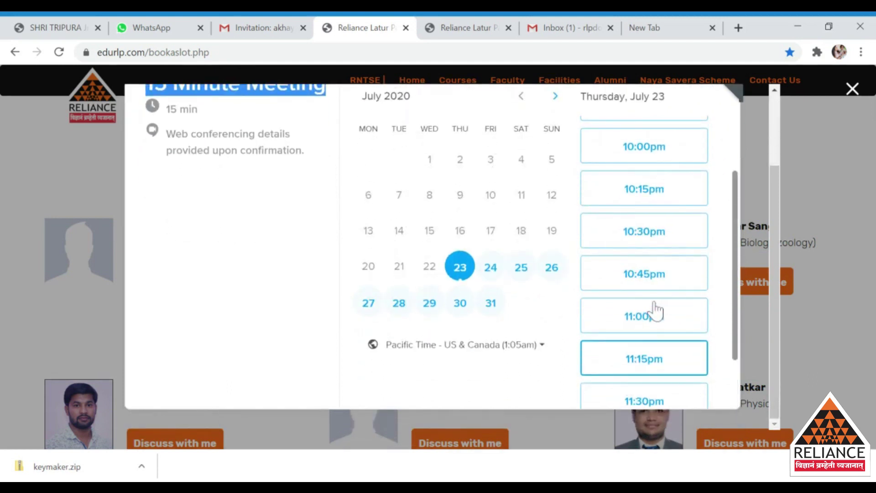
scroll(656, 309, "up", 3)
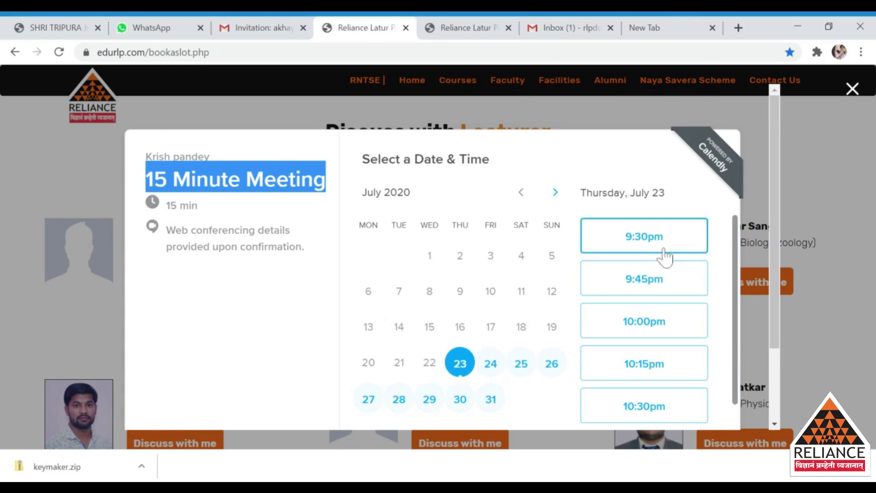
scroll(664, 257, "down", 2)
scroll(664, 257, "down", 2)
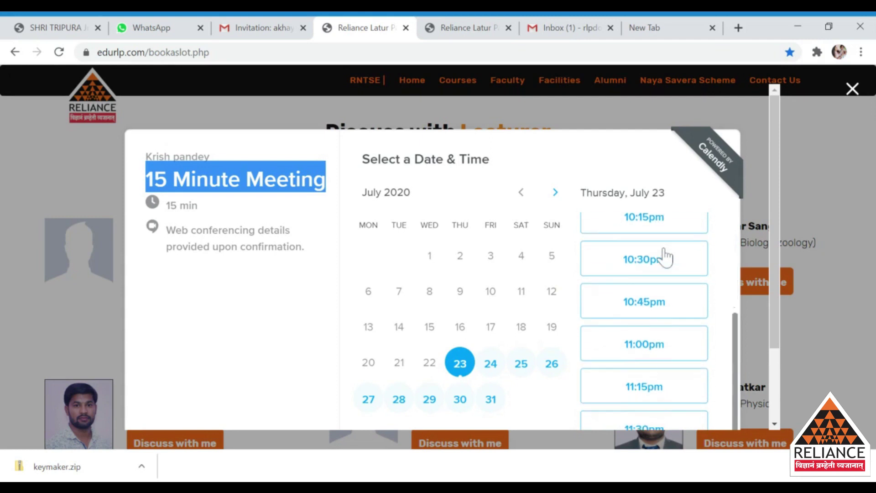
scroll(665, 256, "down", 2)
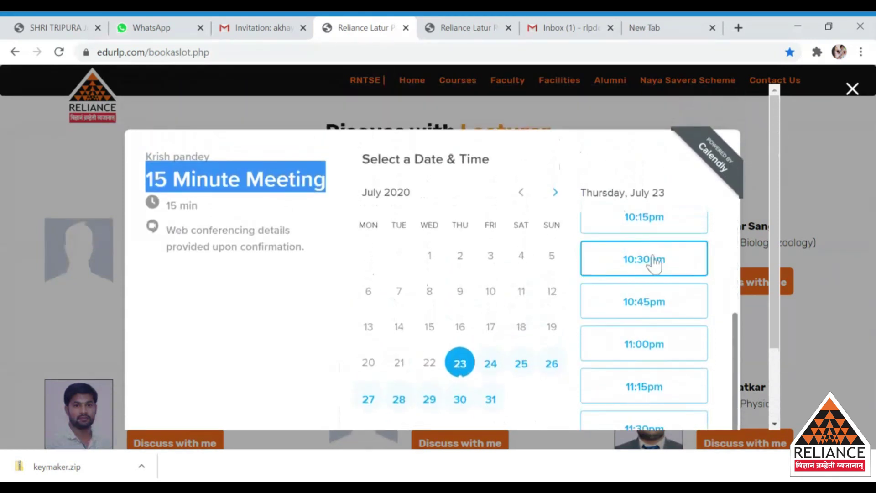
scroll(615, 312, "up", 4)
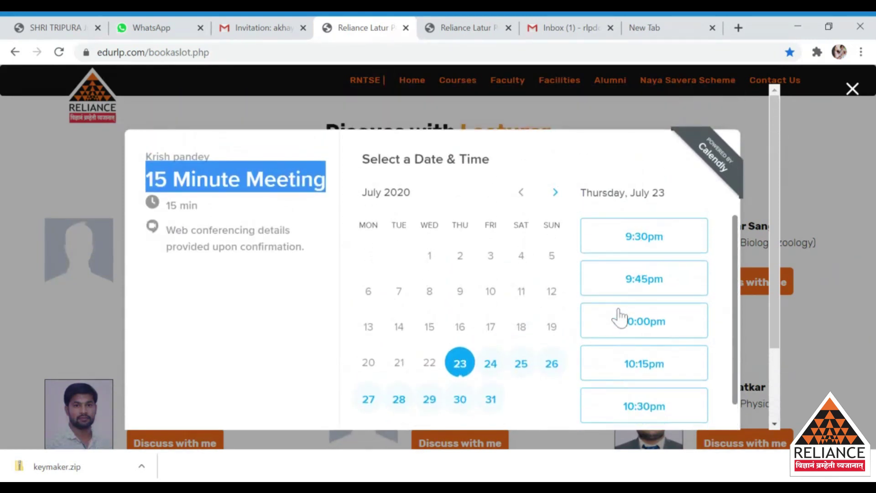
left_click(646, 286)
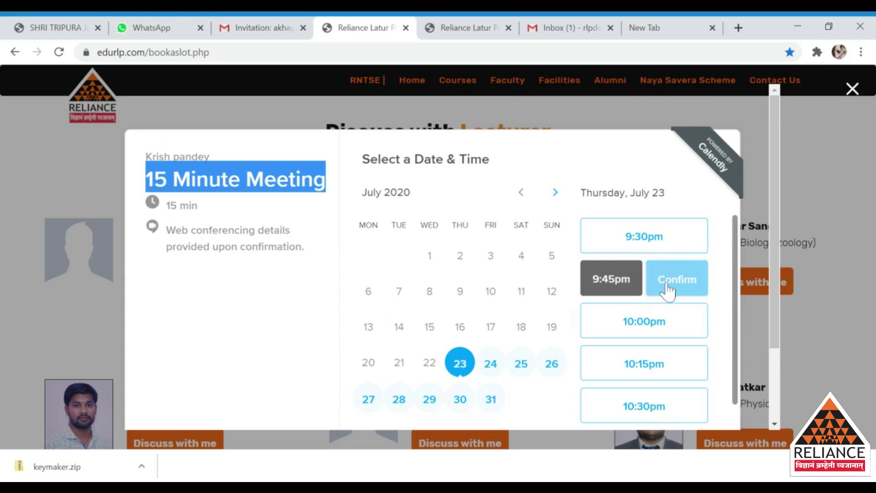
Step: Confirm the 9:45pm slot and fill in the invitee's name and e-mail
left_click(667, 287)
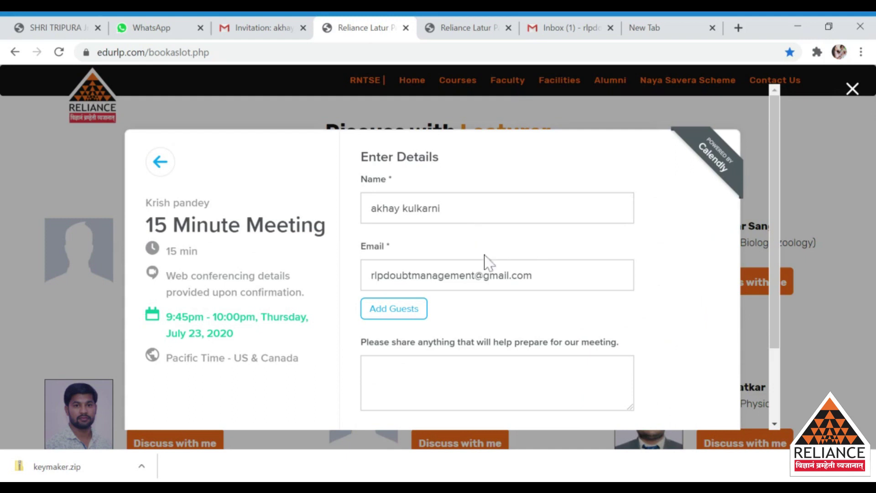
left_click_drag(442, 208, 349, 226)
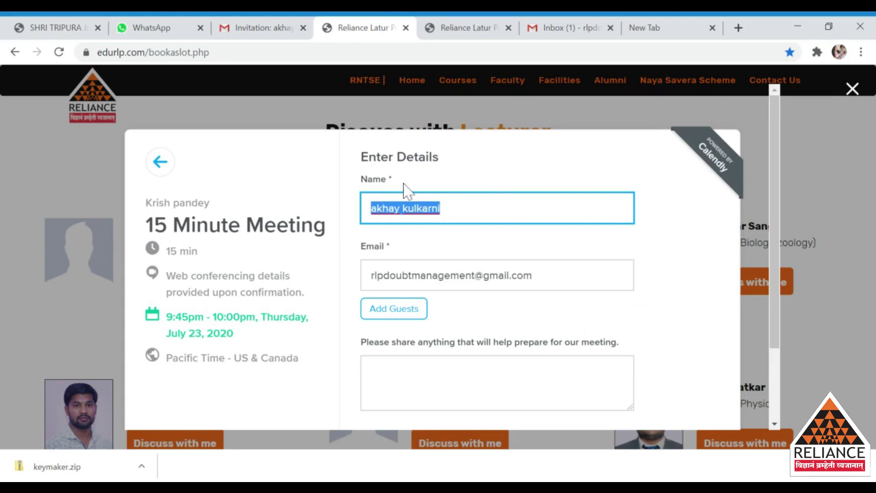
left_click(457, 209)
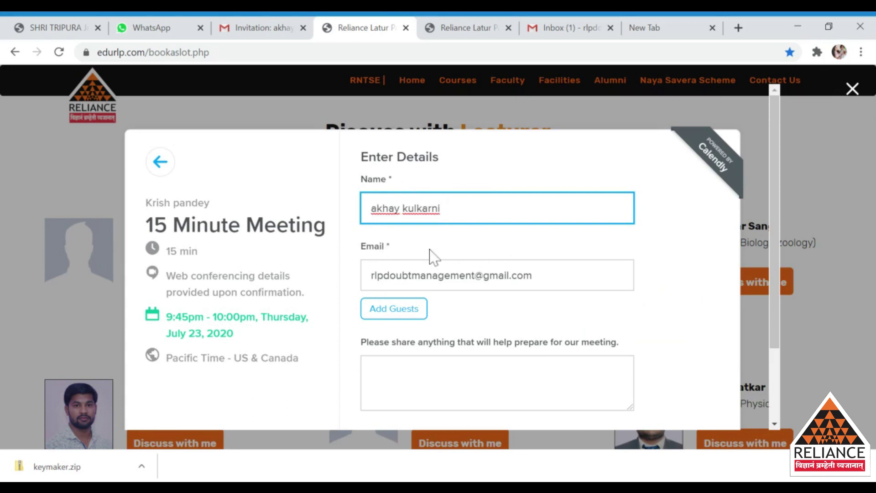
left_click_drag(533, 275, 343, 297)
key("End")
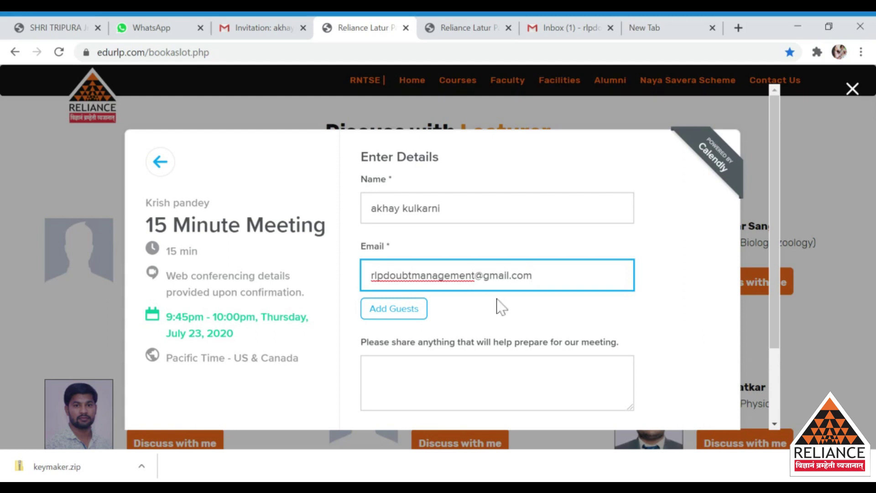
scroll(501, 307, "down", 2)
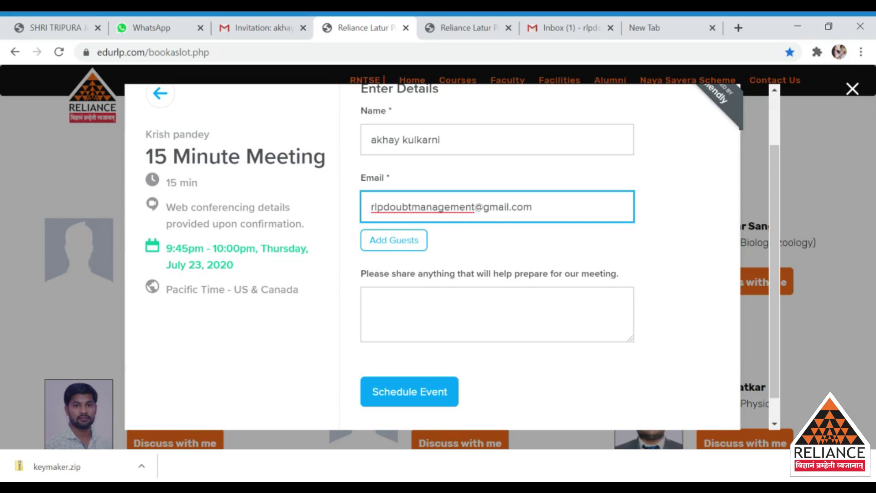
Step: Add a guest's e-mail address as an entry in the Guest Email(s) field
left_click(396, 246)
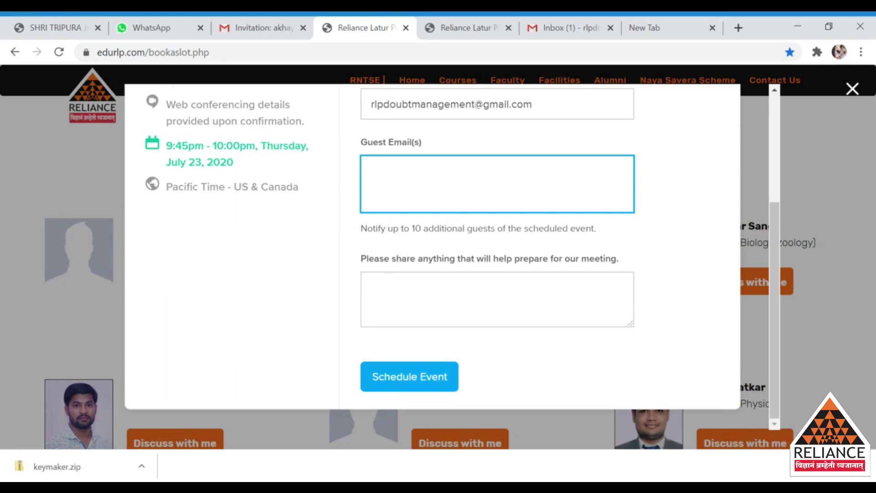
triple_click(415, 243)
left_click_drag(416, 243, 538, 251)
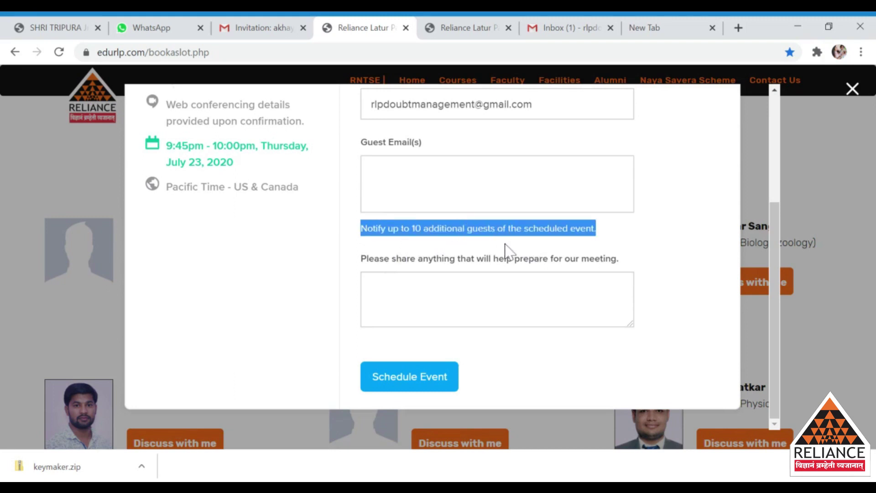
left_click(352, 237)
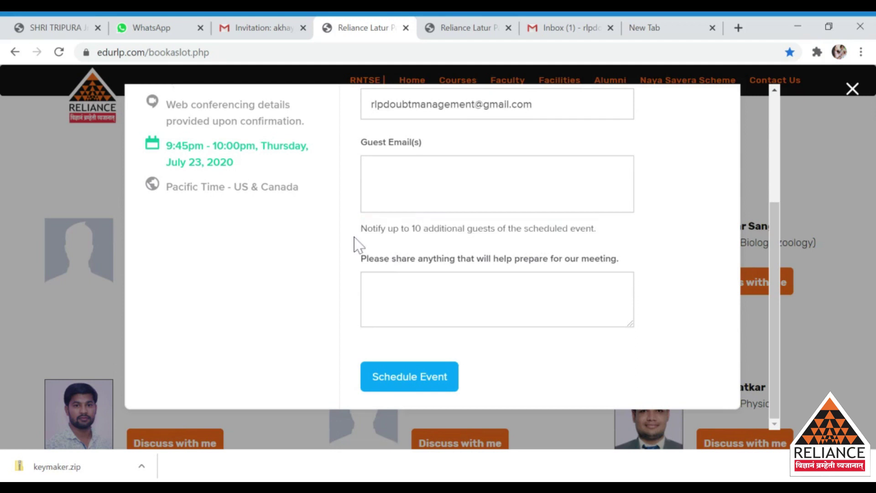
left_click_drag(353, 226, 610, 240)
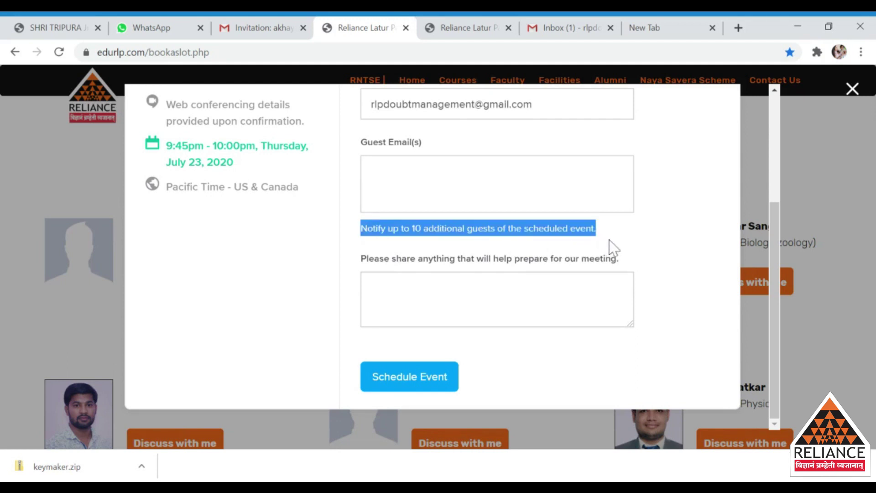
left_click(693, 226)
scroll(617, 197, "up", 3)
left_click(442, 300)
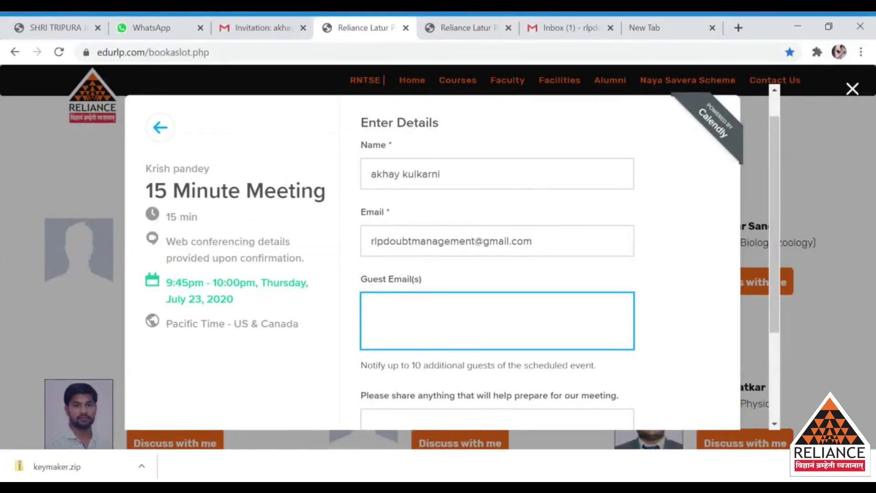
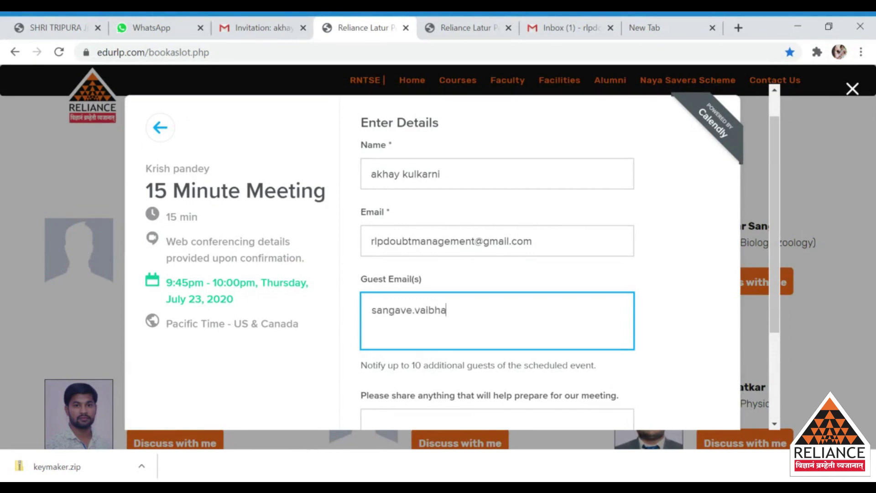
key("Return")
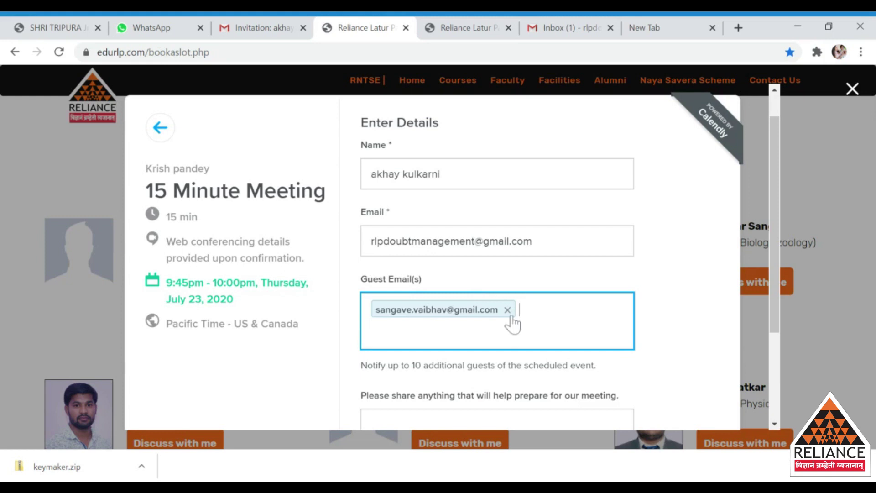
left_click(664, 325)
scroll(675, 328, "down", 2)
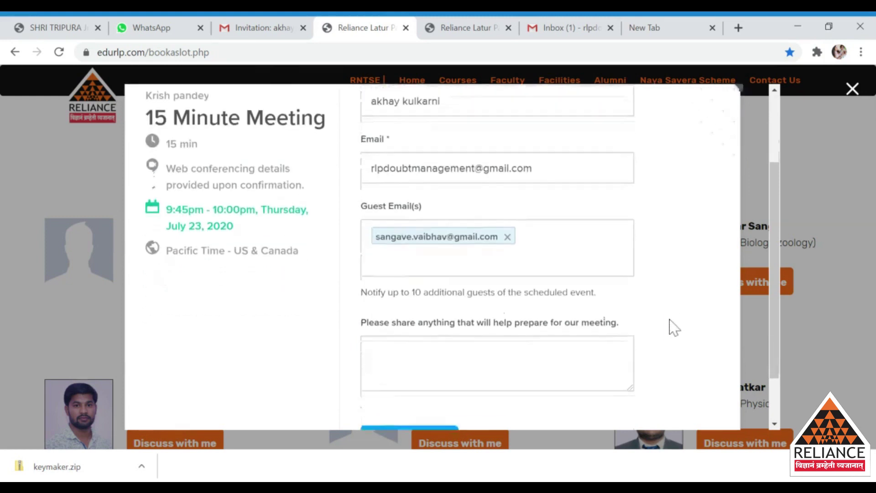
Step: Type the note 'hoe to prepare chemistry' in the preparation box
left_click(371, 288)
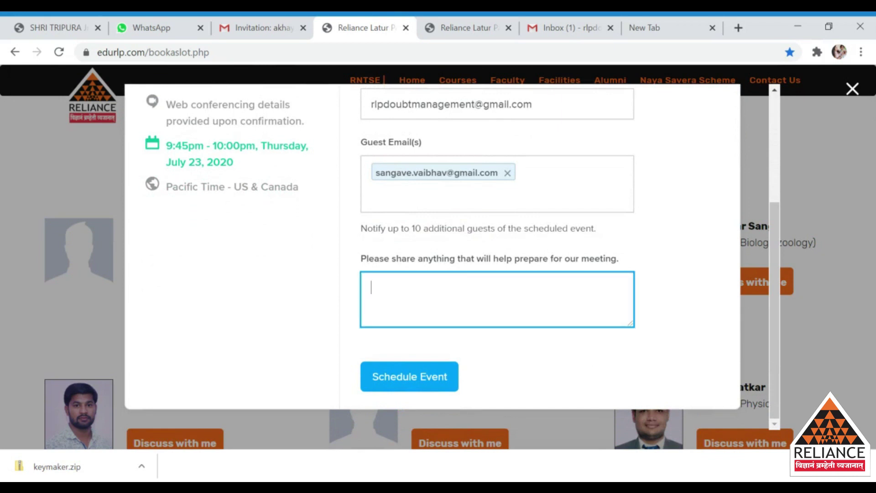
left_click_drag(358, 259, 539, 269)
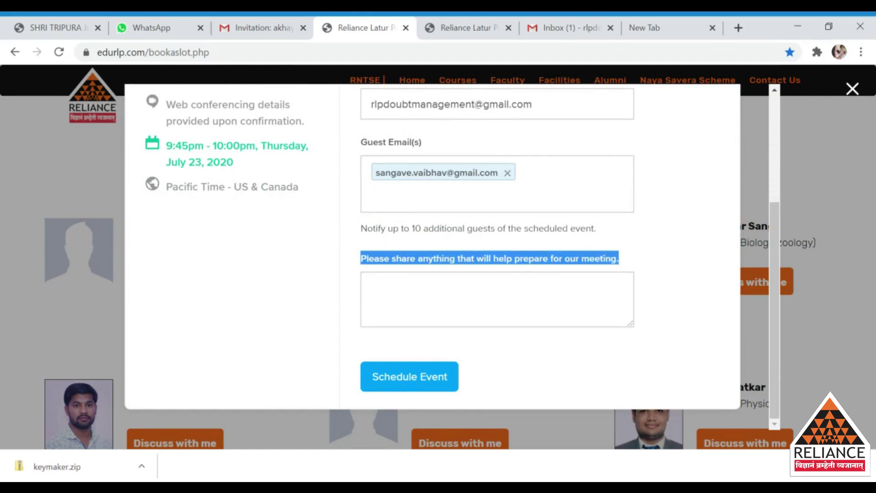
left_click(652, 288)
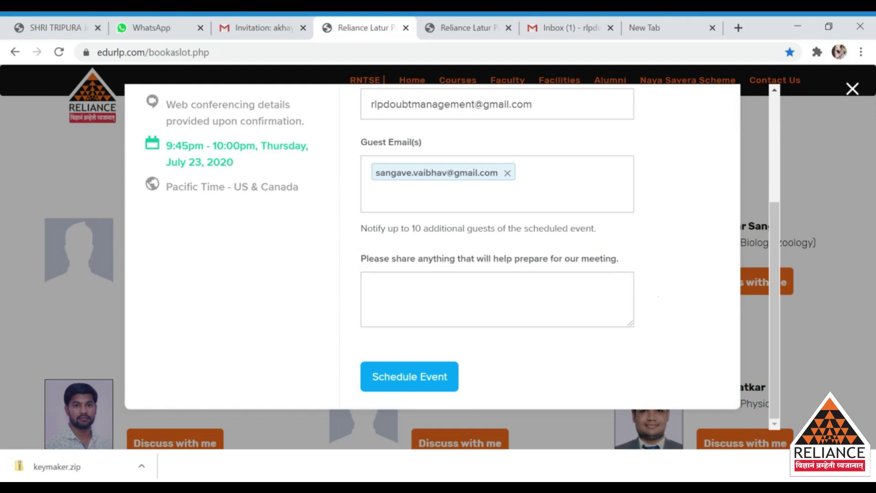
left_click(372, 288)
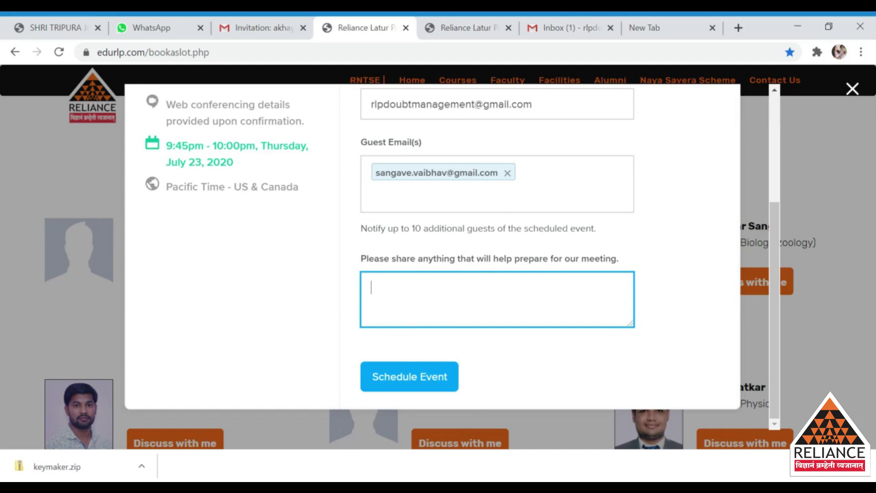
type("hoe to prepare")
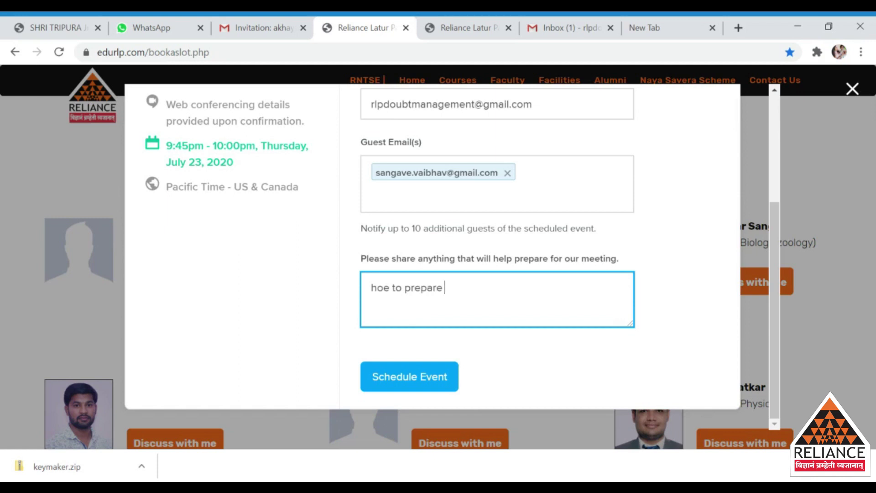
type(" chemistr")
key("BackSpace")
key("BackSpace")
type("try")
Step: Correct 'hoe' to 'how' and schedule the event
left_click(395, 287)
left_click(387, 288)
key("BackSpace")
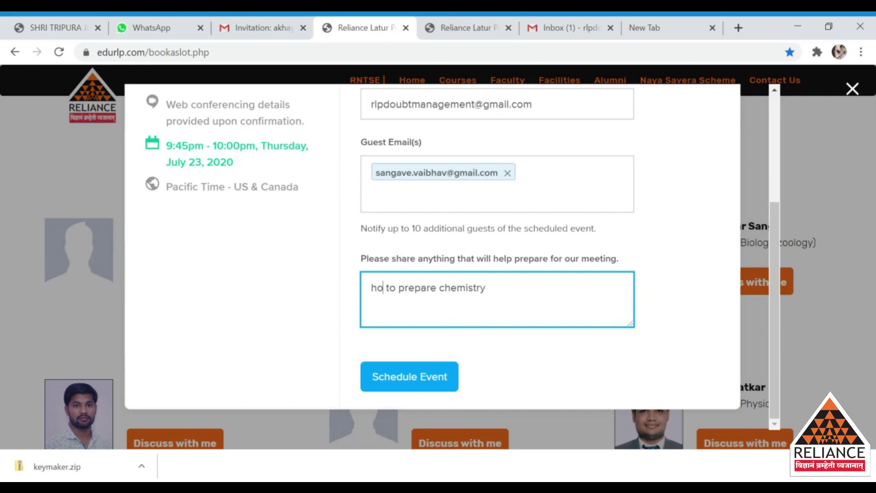
type("w")
left_click(483, 385)
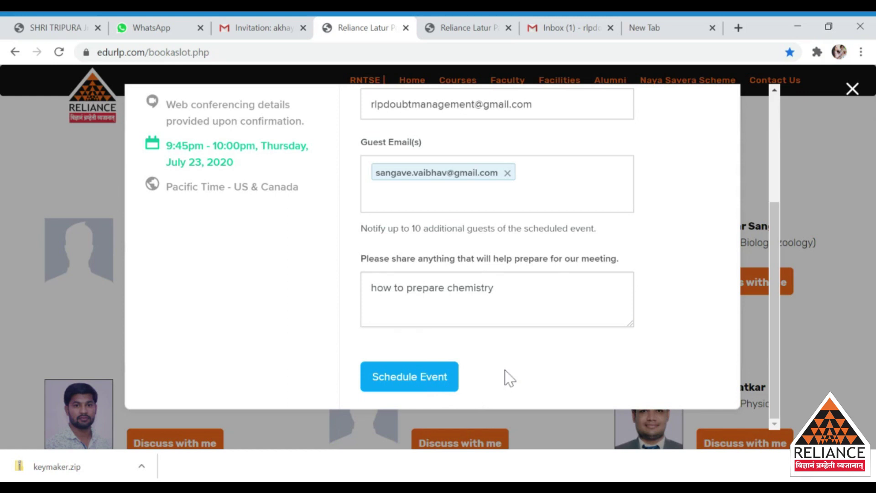
left_click(434, 378)
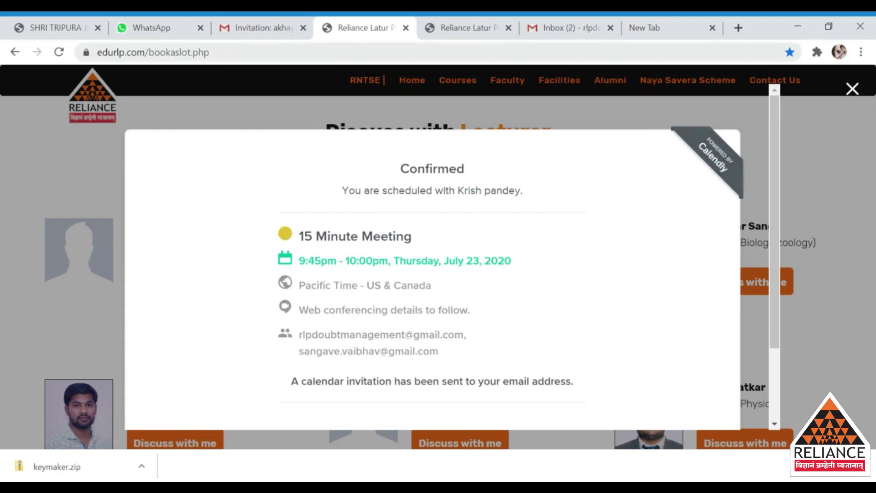
Step: Switch to the Gmail inbox to check for the Calendly invitation
left_click(569, 35)
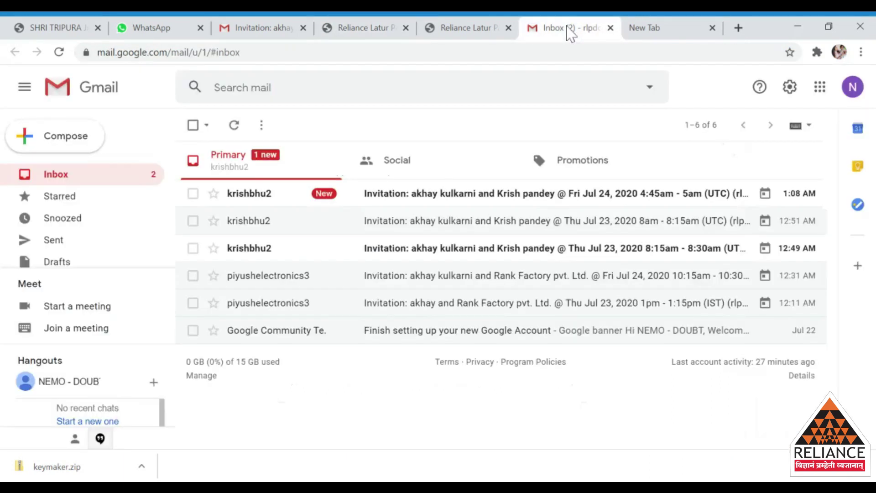
Step: Refresh the Gmail inbox and open the newest Calendly meeting invitation email
left_click(235, 126)
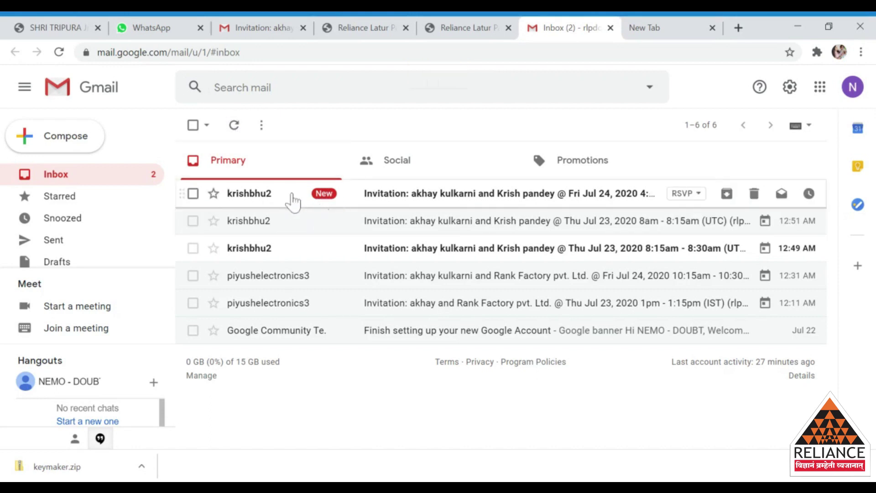
left_click(330, 200)
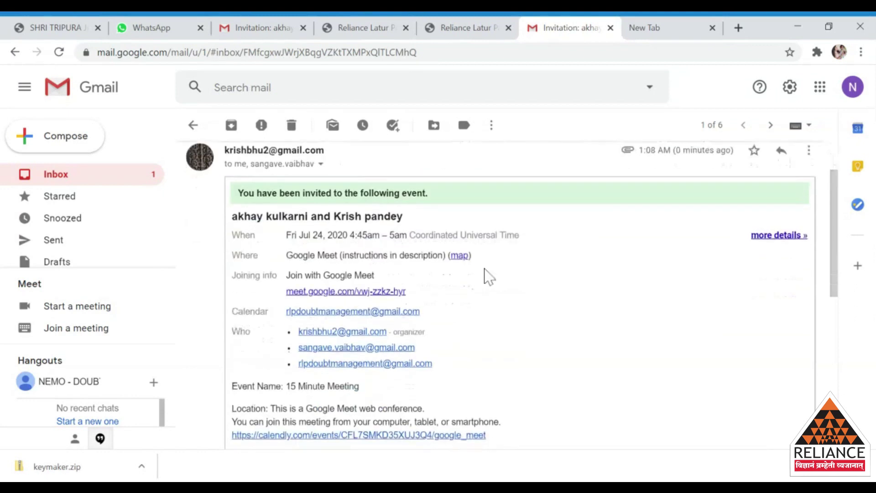
scroll(485, 274, "down", 3)
scroll(485, 275, "down", 3)
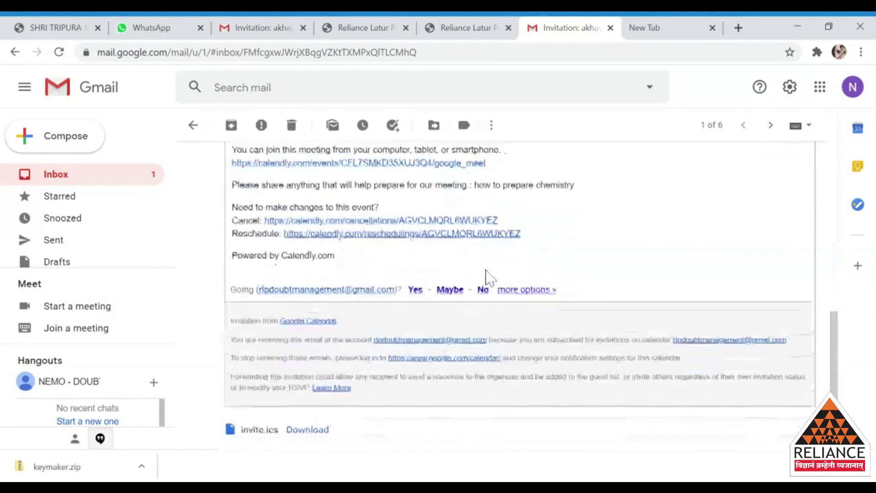
scroll(486, 276, "up", 5)
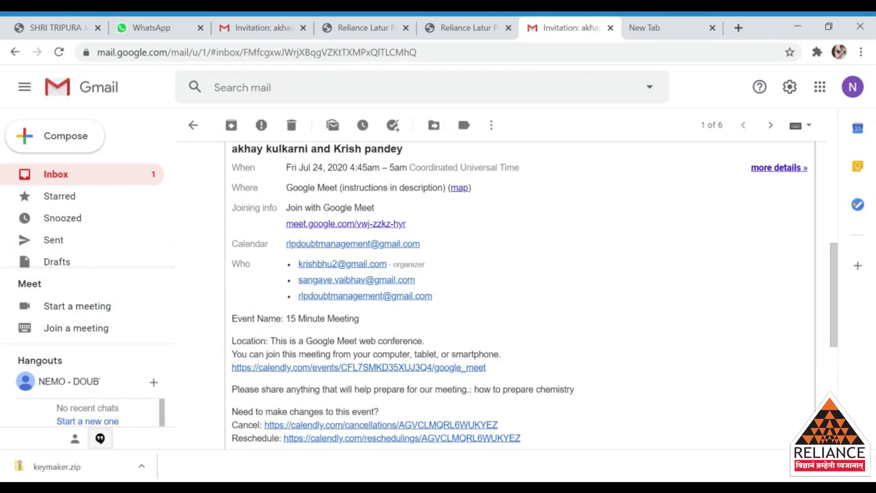
Step: Review the invitation's Joining info and Who attendee details
left_click_drag(235, 208, 277, 208)
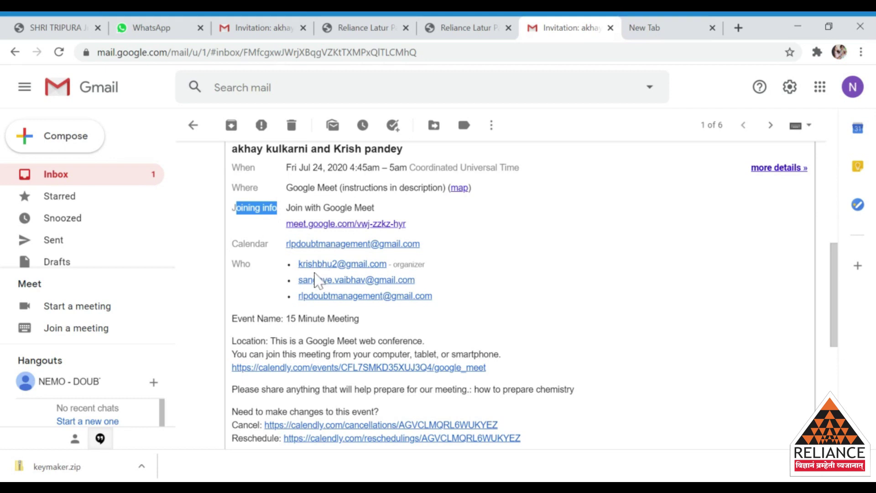
left_click_drag(232, 264, 254, 267)
left_click(254, 288)
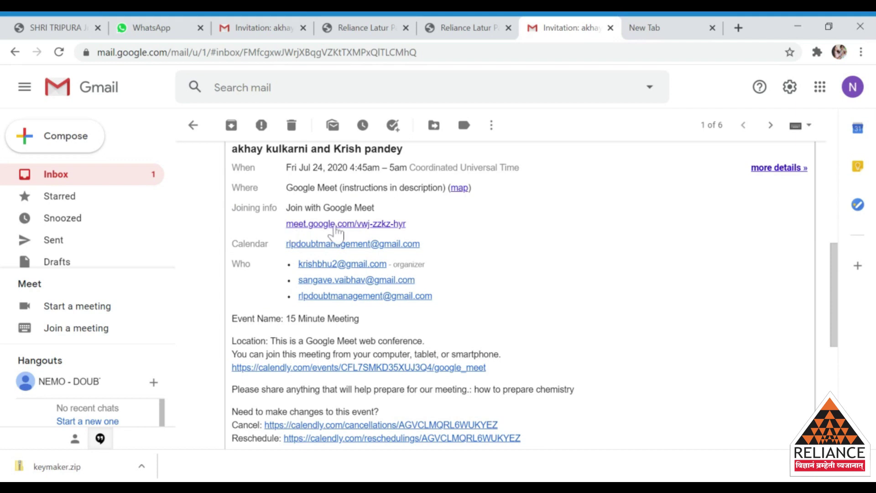
Step: Open the invitation's Google Meet link and reach the pre-join screen with camera and microphone off
left_click(305, 230)
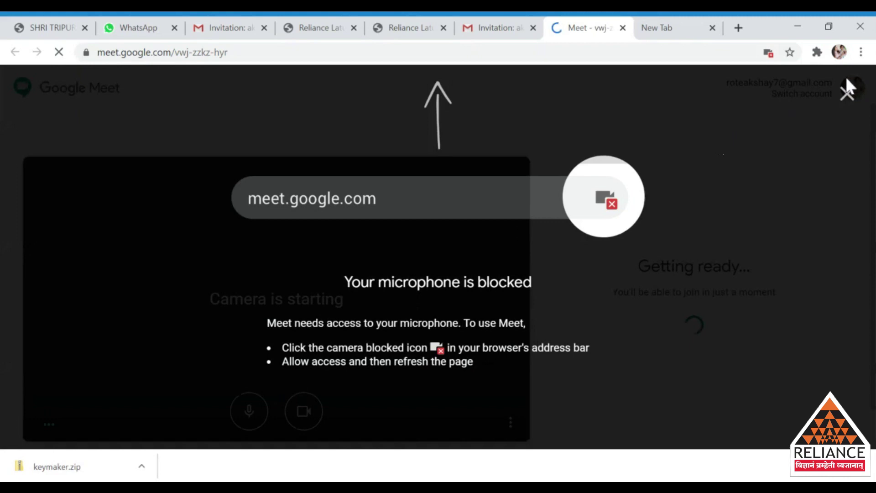
left_click(847, 93)
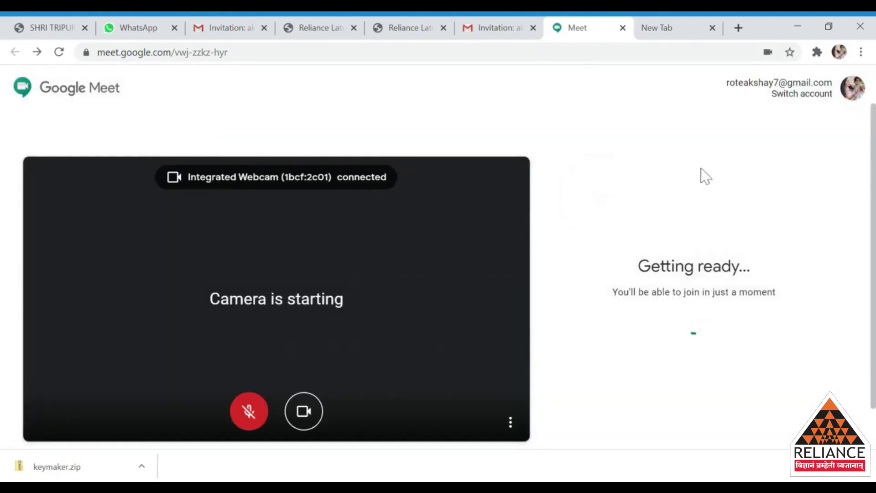
left_click(306, 410)
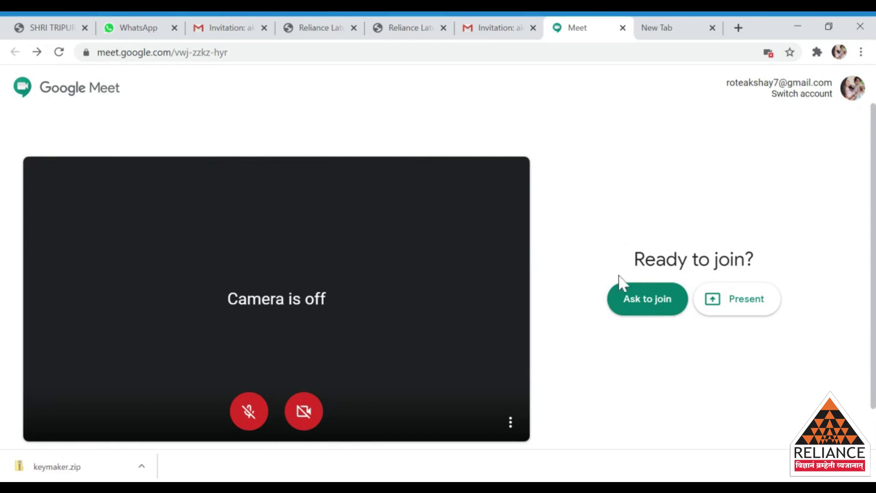
scroll(652, 371, "down", 1)
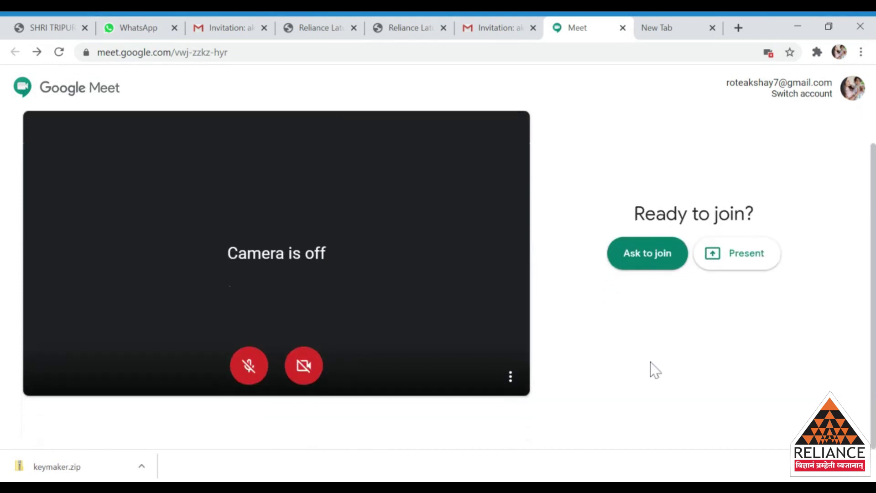